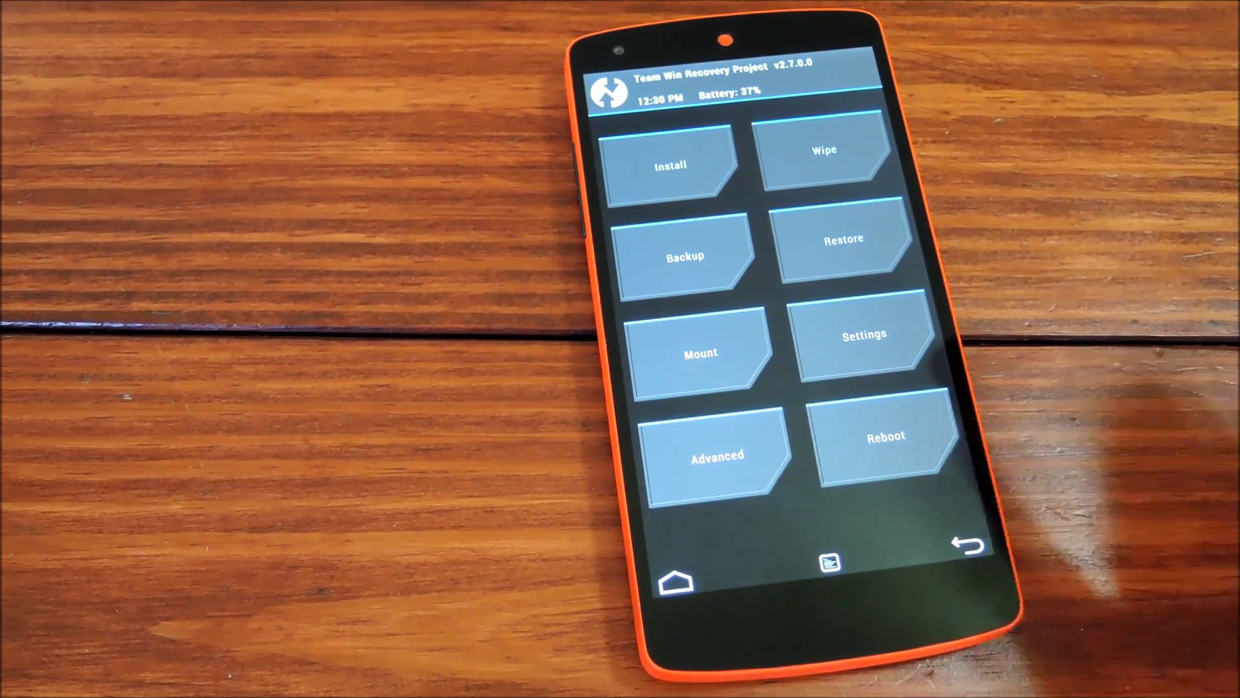
Step: Flash the AOSP_2_GoogleDialer442_odex_lightV4.zip dialer theme
left_click(668, 164)
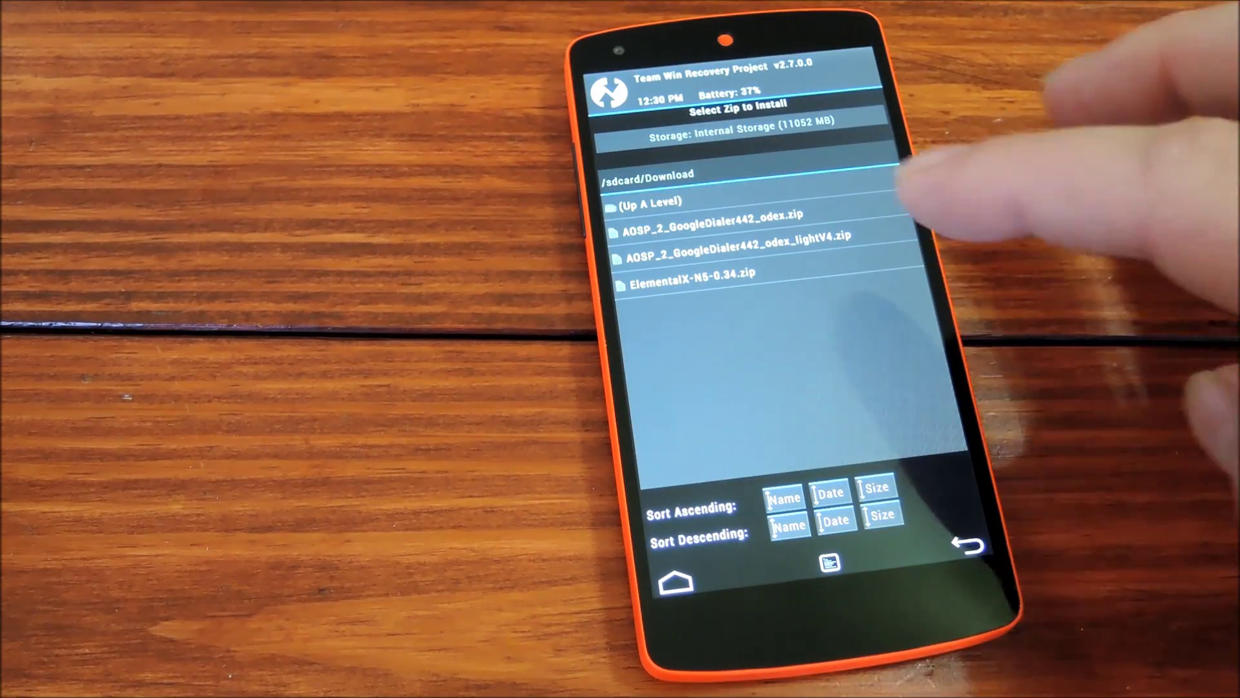
left_click(736, 243)
left_click_drag(707, 508, 927, 488)
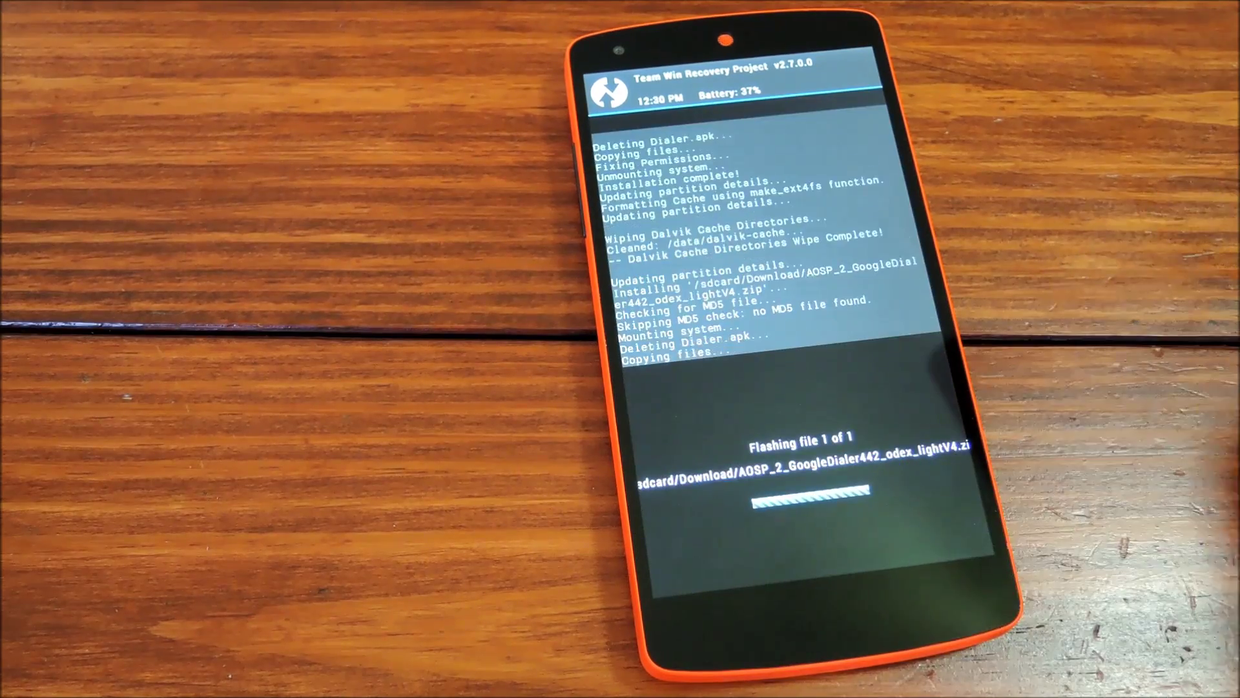
Step: Wipe the cache and Dalvik cache, then reboot the phone into Android
left_click(715, 456)
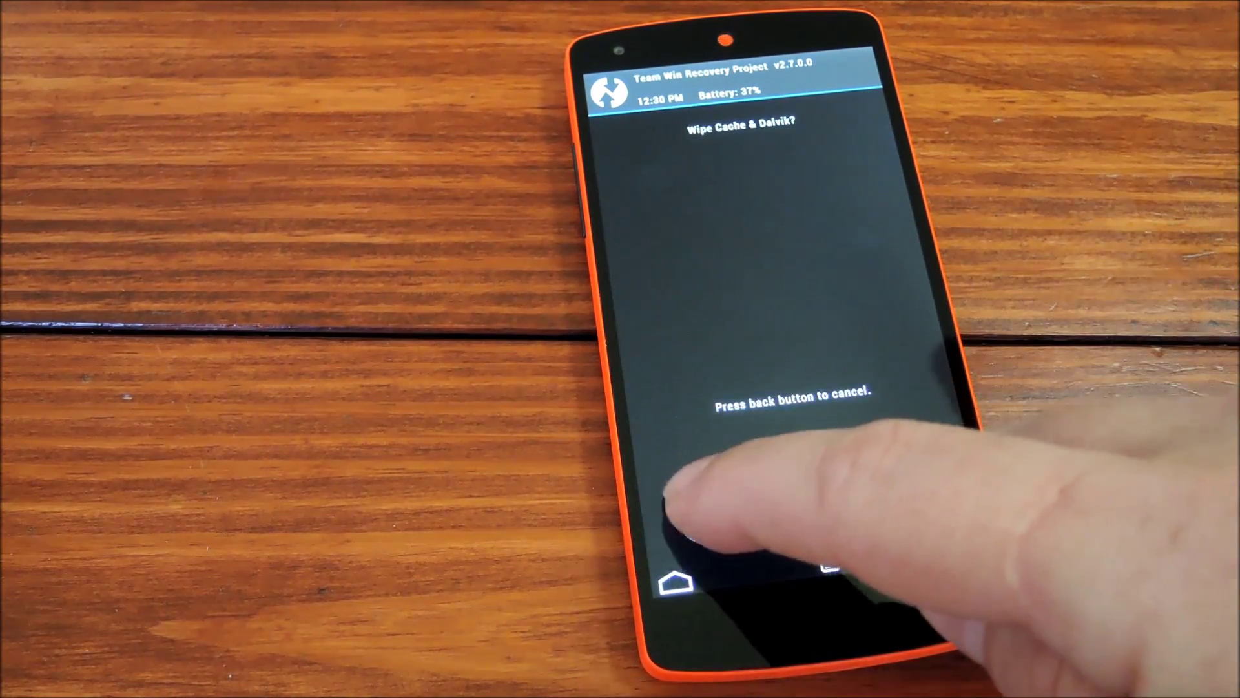
left_click_drag(707, 509, 901, 494)
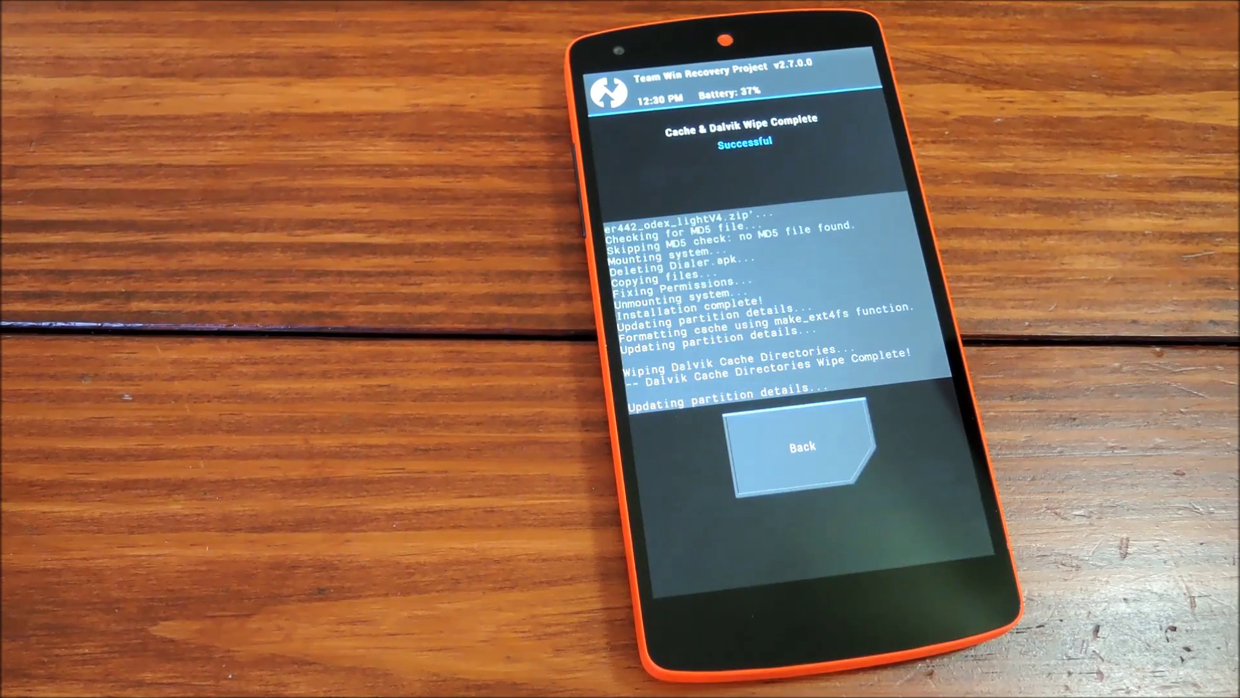
left_click(802, 447)
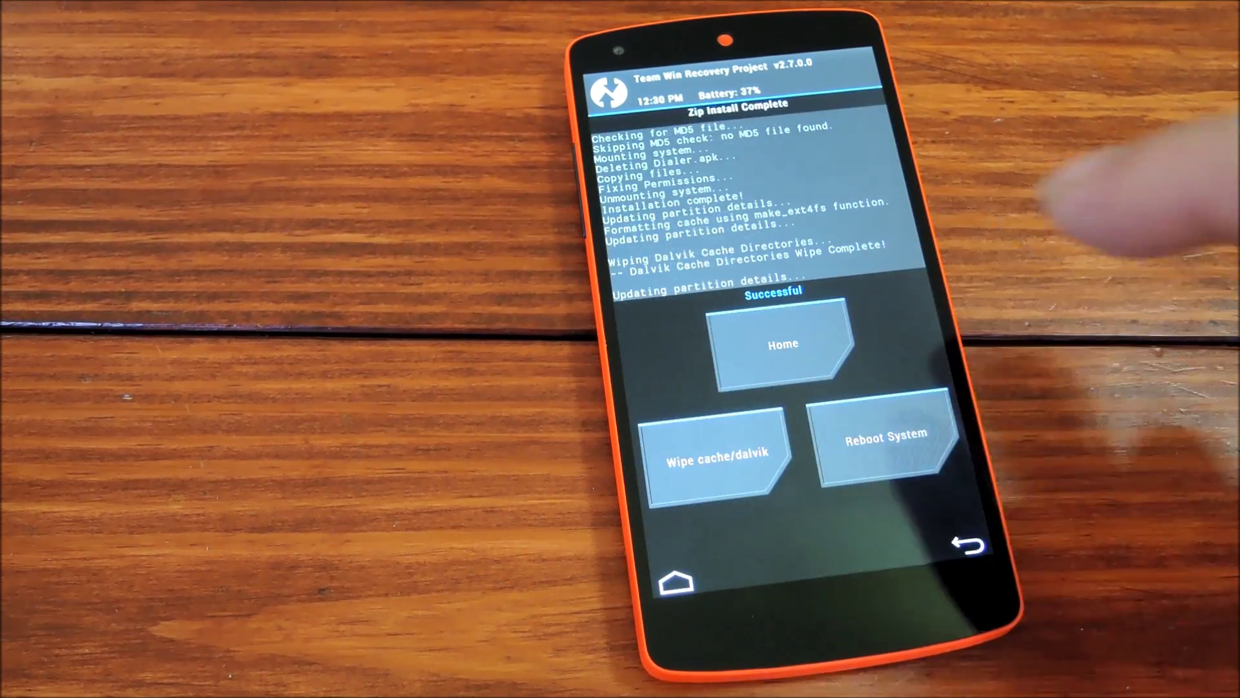
left_click(882, 438)
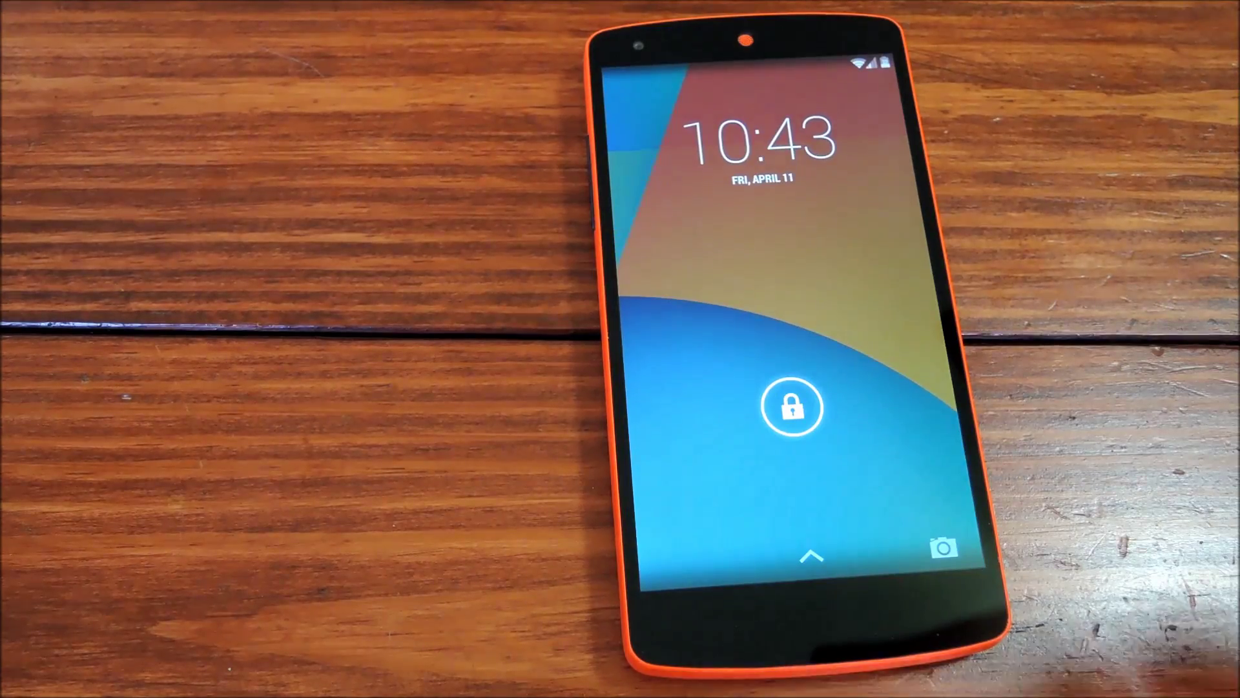
Step: Unlock the phone and open the new Google Dialer on its numeric dialpad
left_click_drag(791, 411, 863, 333)
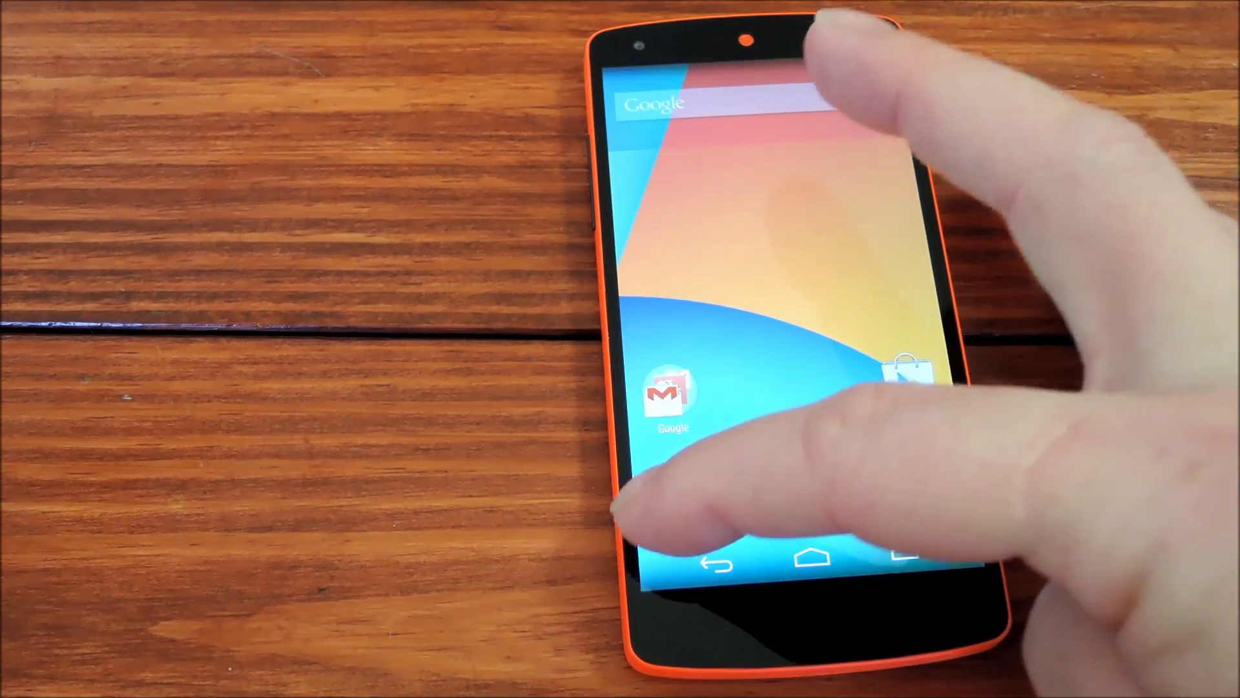
left_click(678, 501)
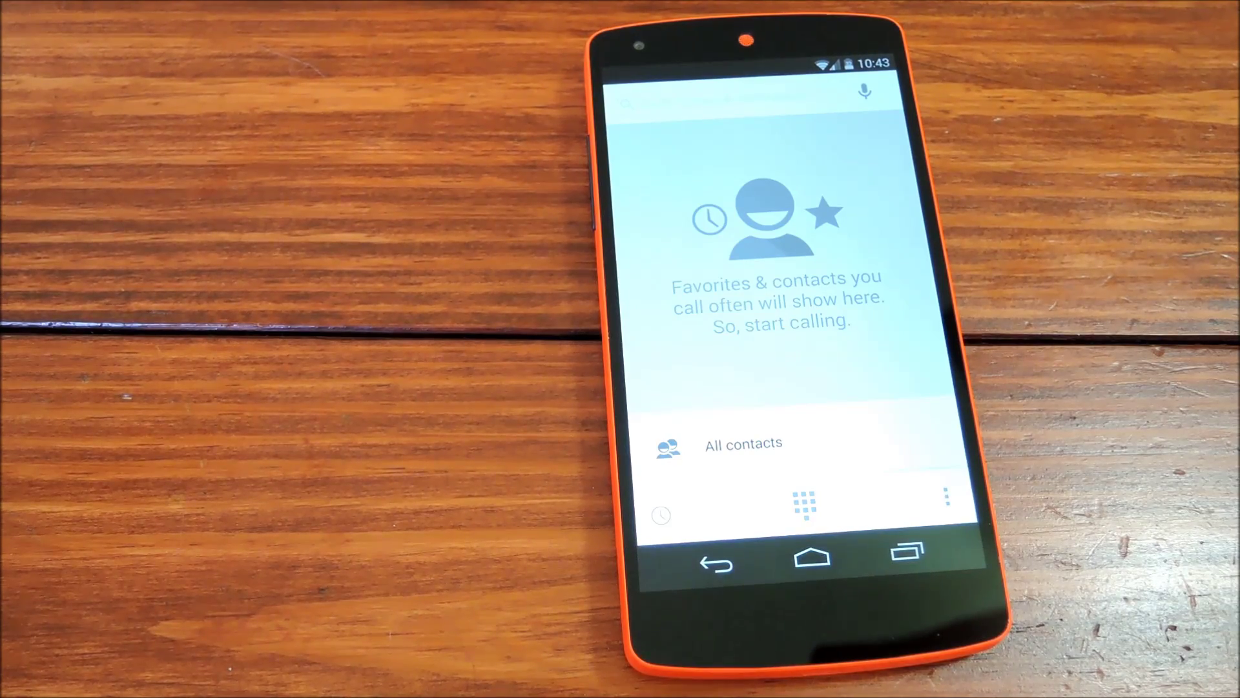
left_click(804, 504)
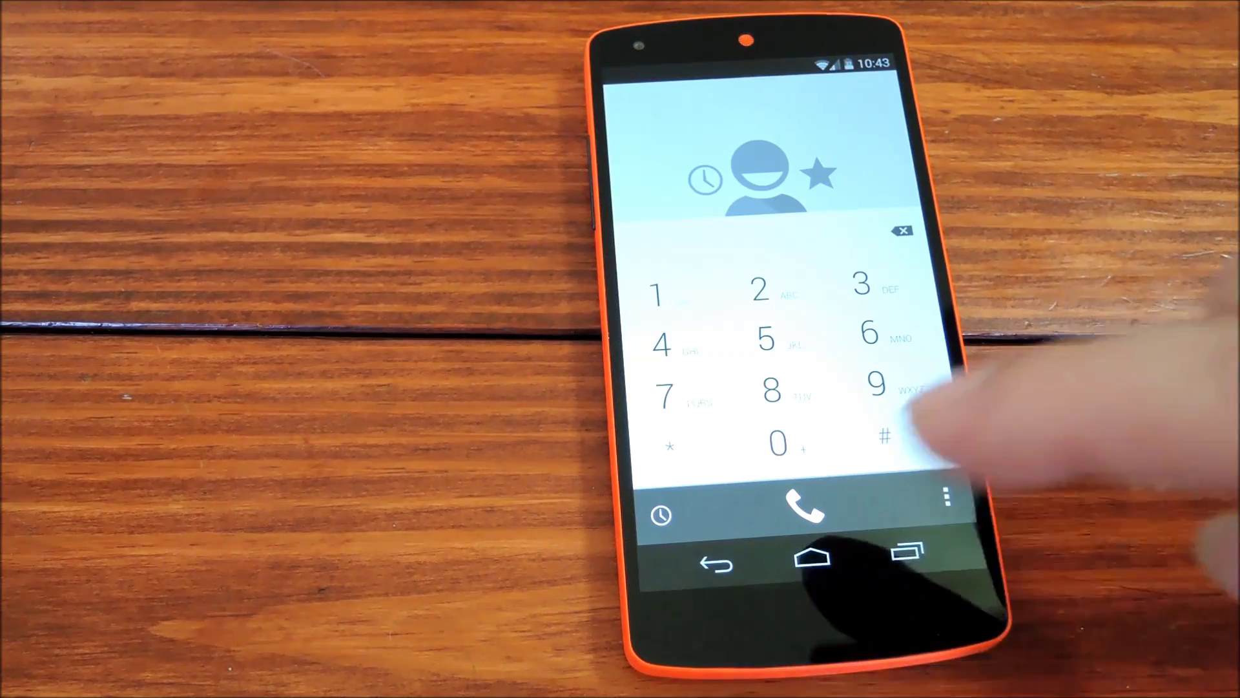
Step: Search nearby places for 'pizza', call Pizza Port Ocean Beach, then hang up
left_click(678, 572)
left_click(775, 97)
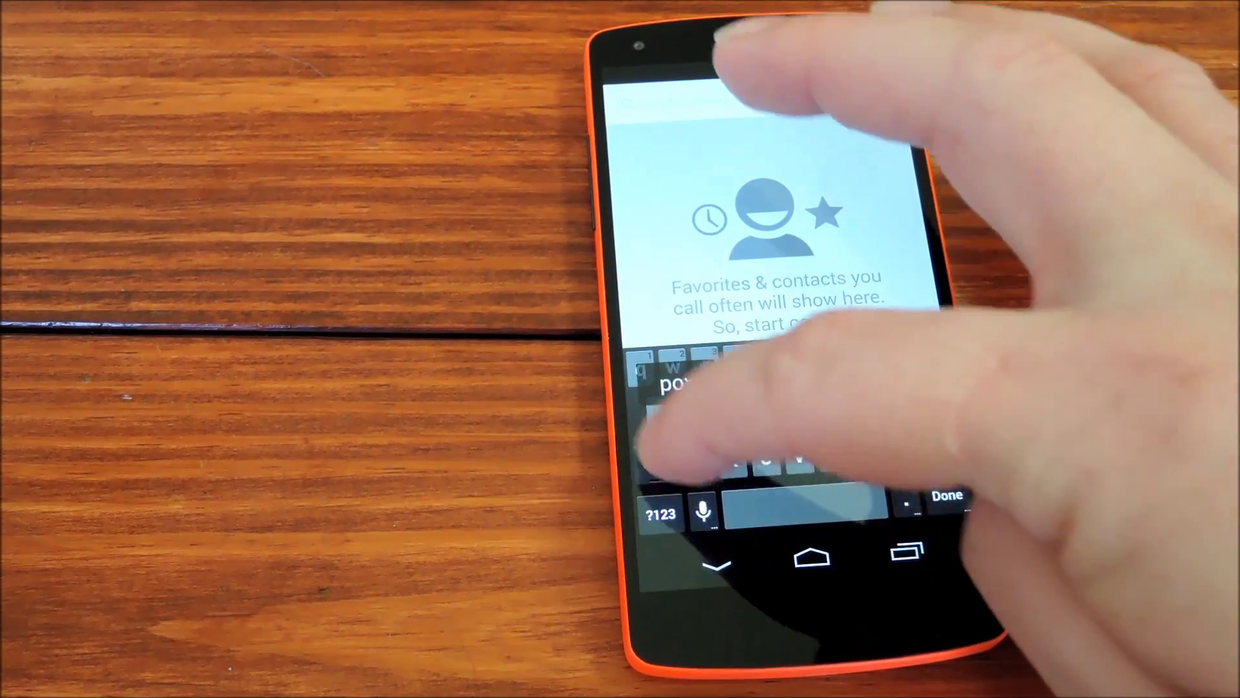
type("pizza")
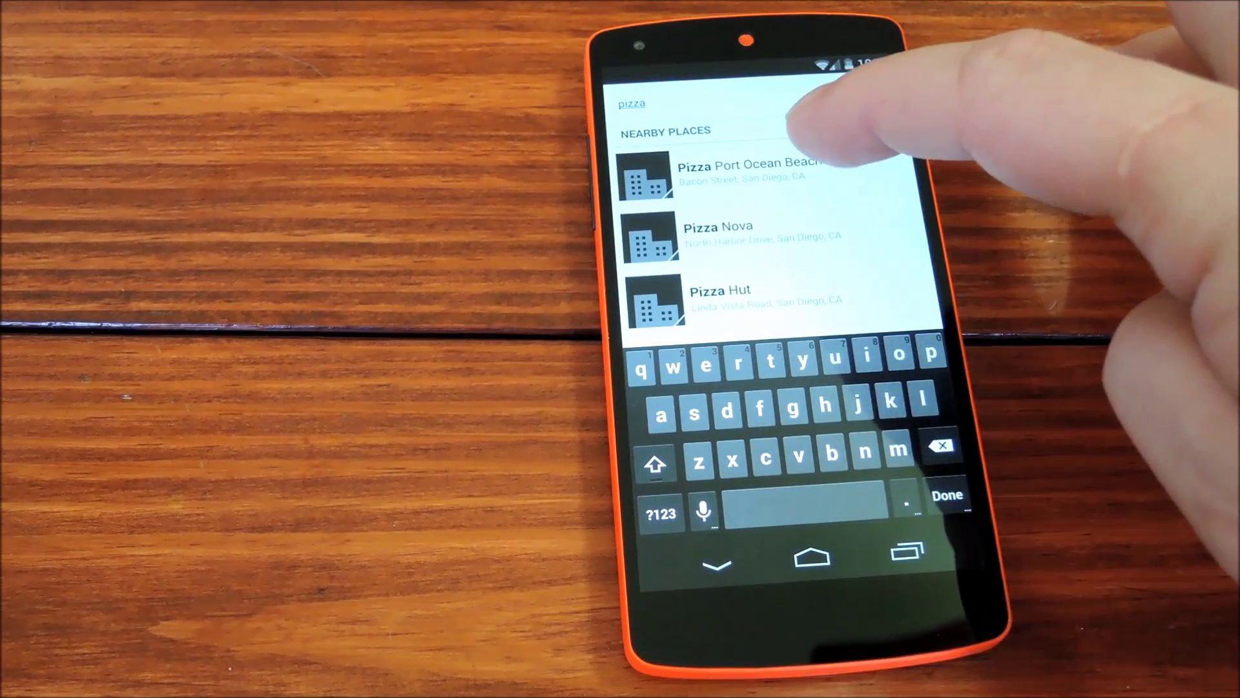
left_click(765, 170)
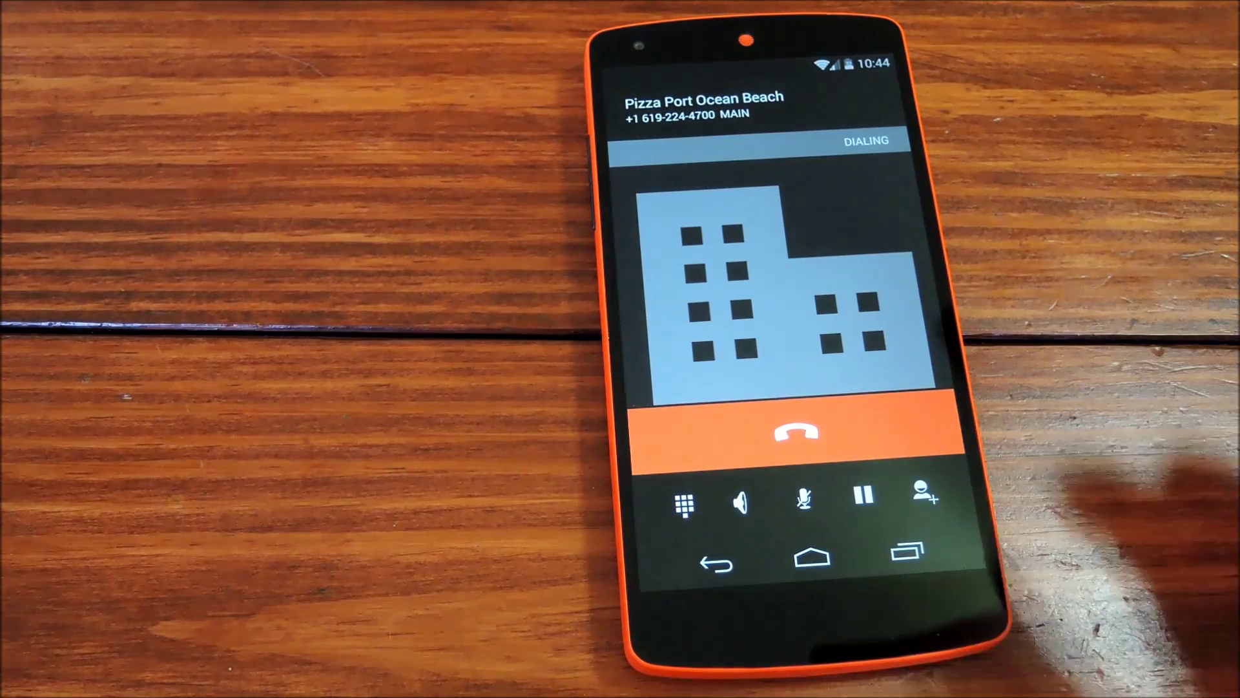
left_click(795, 433)
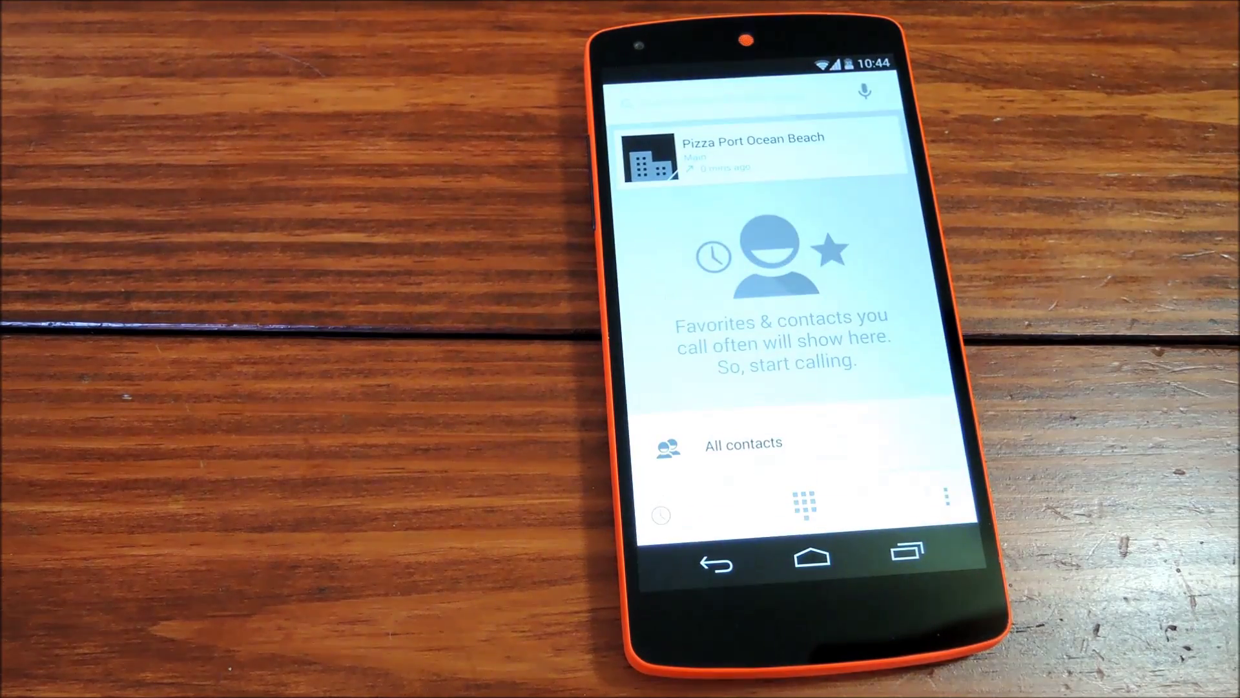